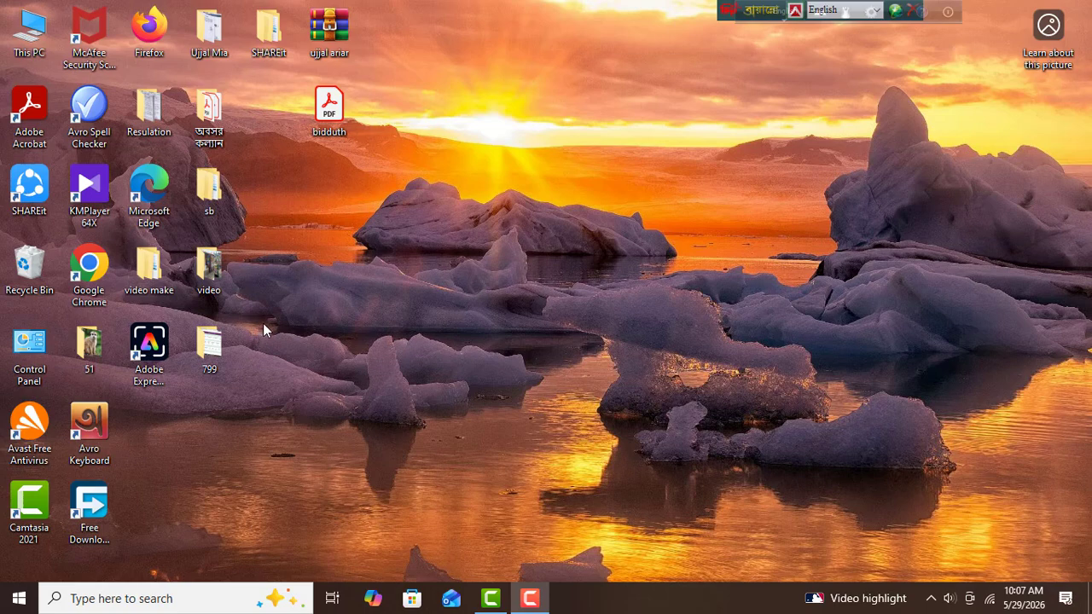
Open iLovePDF's JPG to PDF converter in Google Chrome from a Google search for "jpg to pdf"
double_click(91, 265)
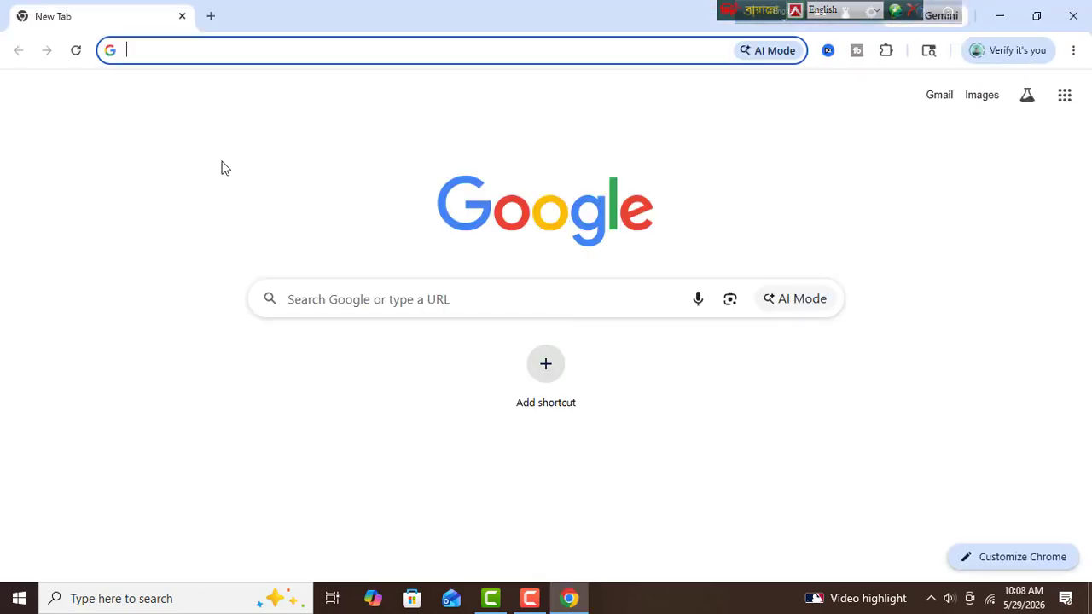
left_click(153, 51)
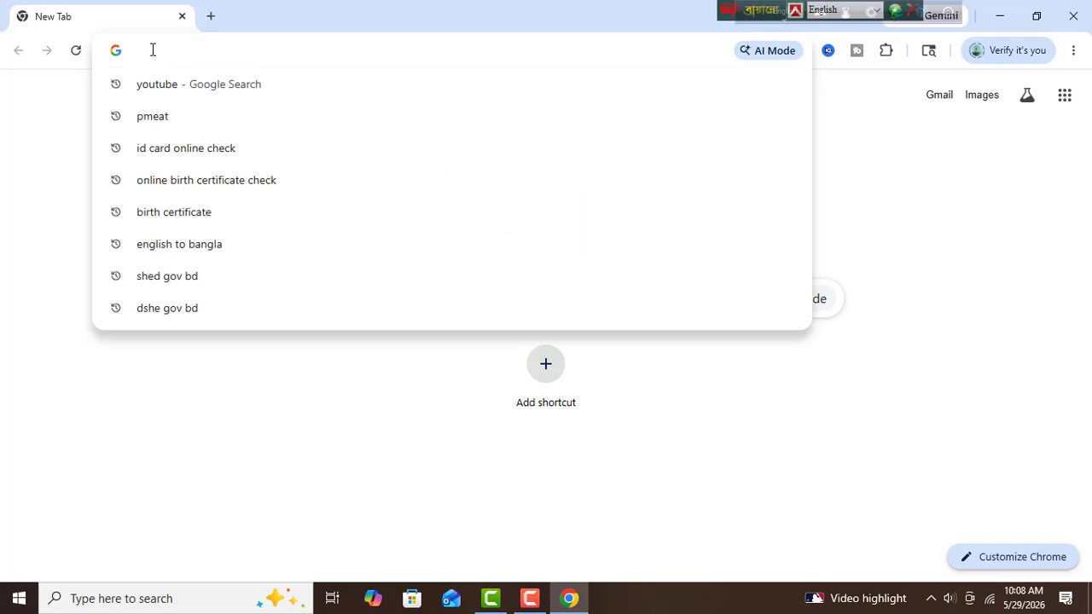
type("jpg")
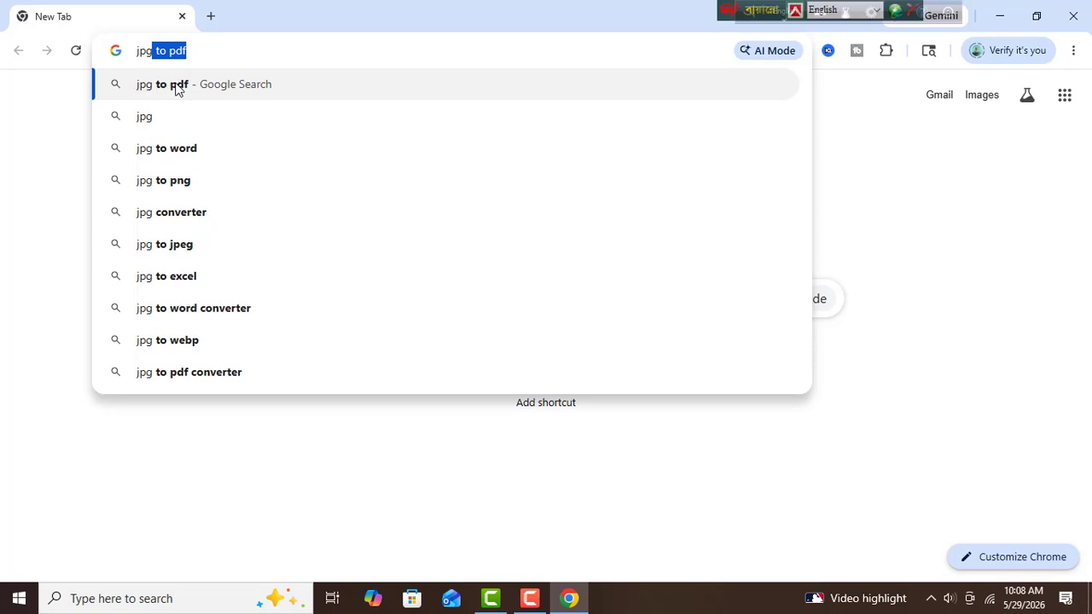
left_click(177, 86)
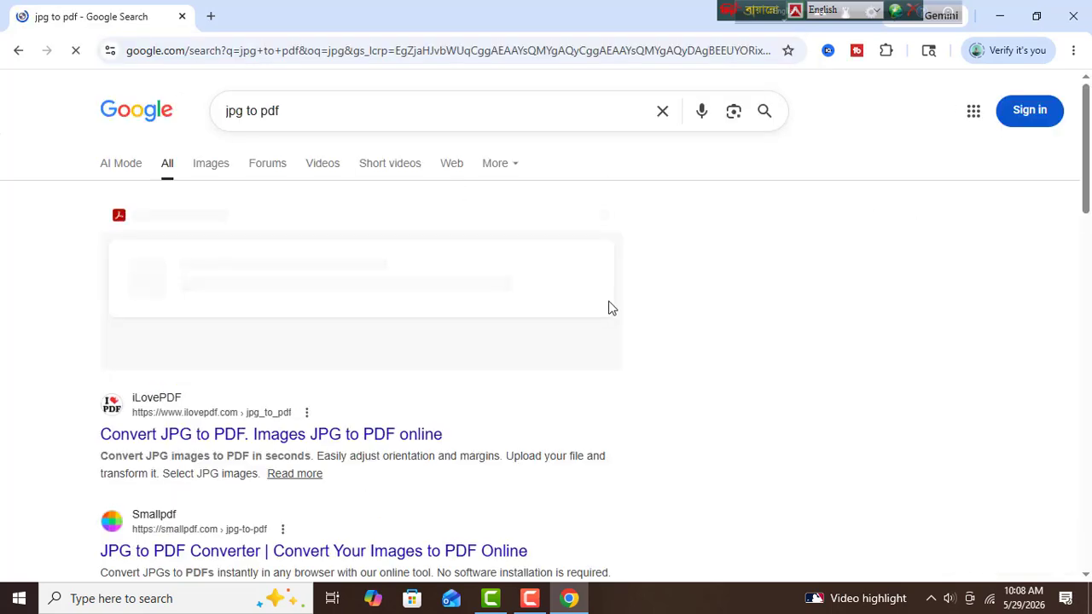
left_click_drag(1087, 163, 1087, 196)
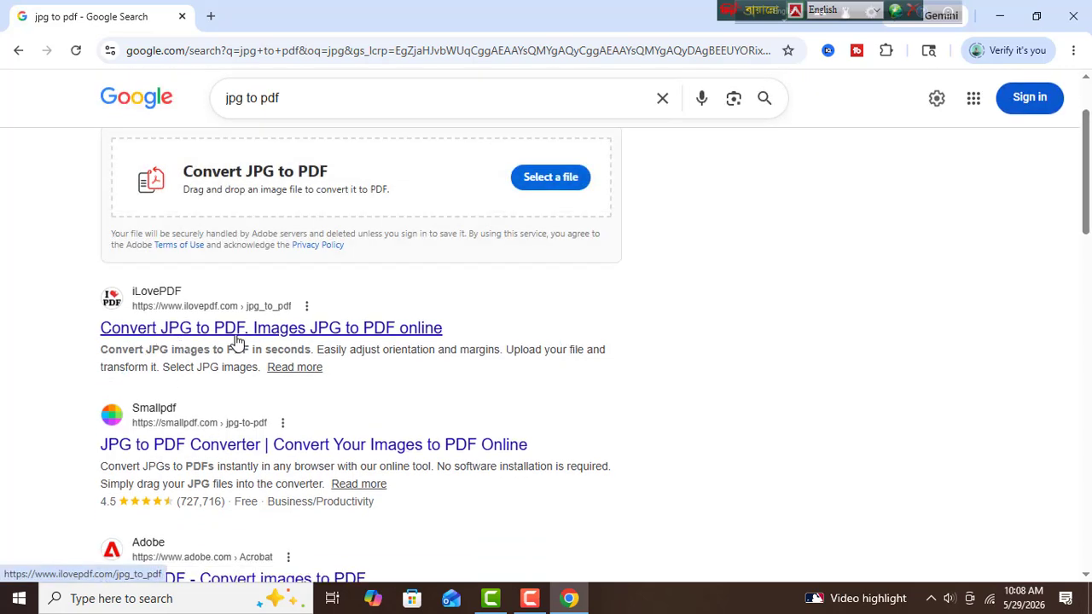
left_click(147, 334)
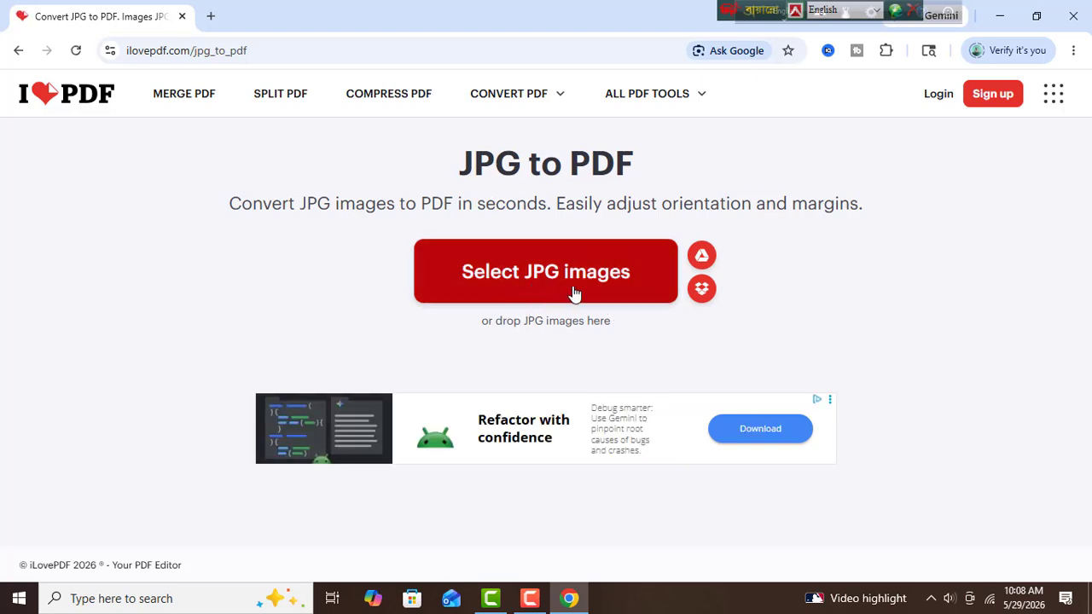
left_click(502, 279)
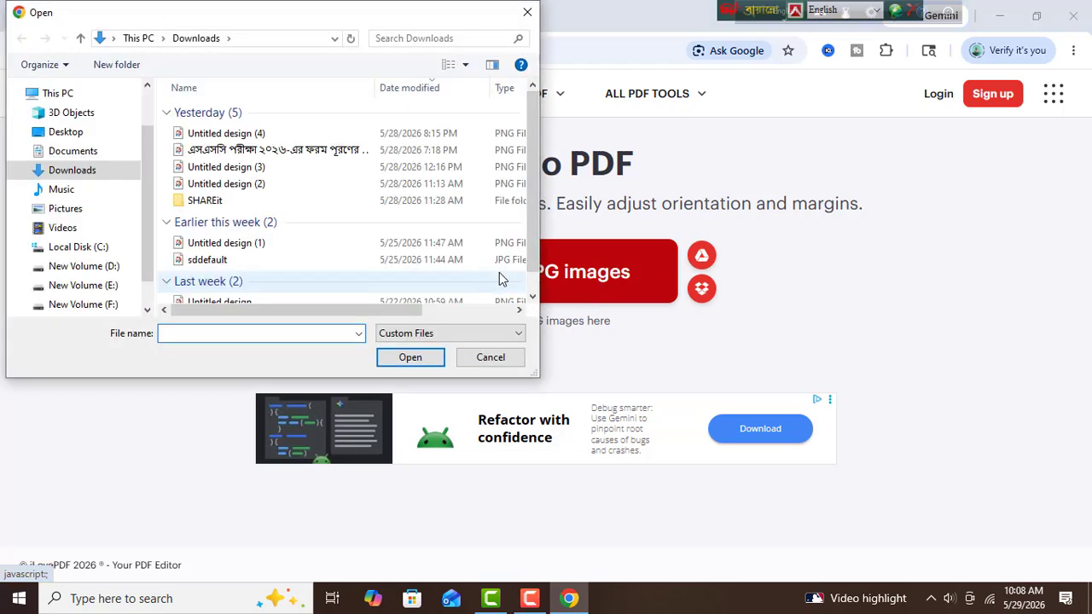
left_click(72, 132)
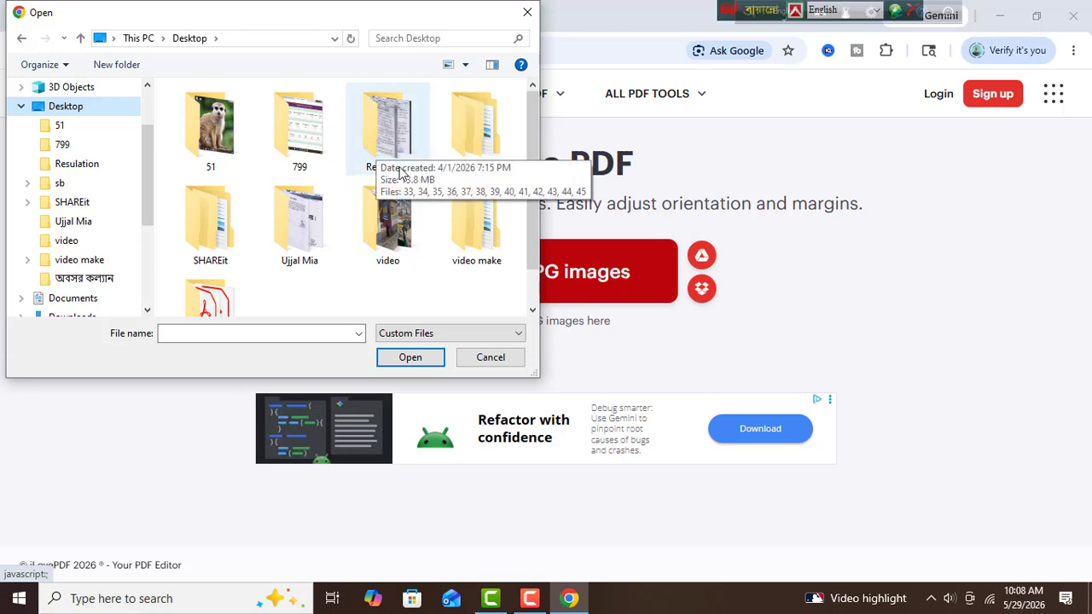
double_click(377, 134)
left_click(377, 135)
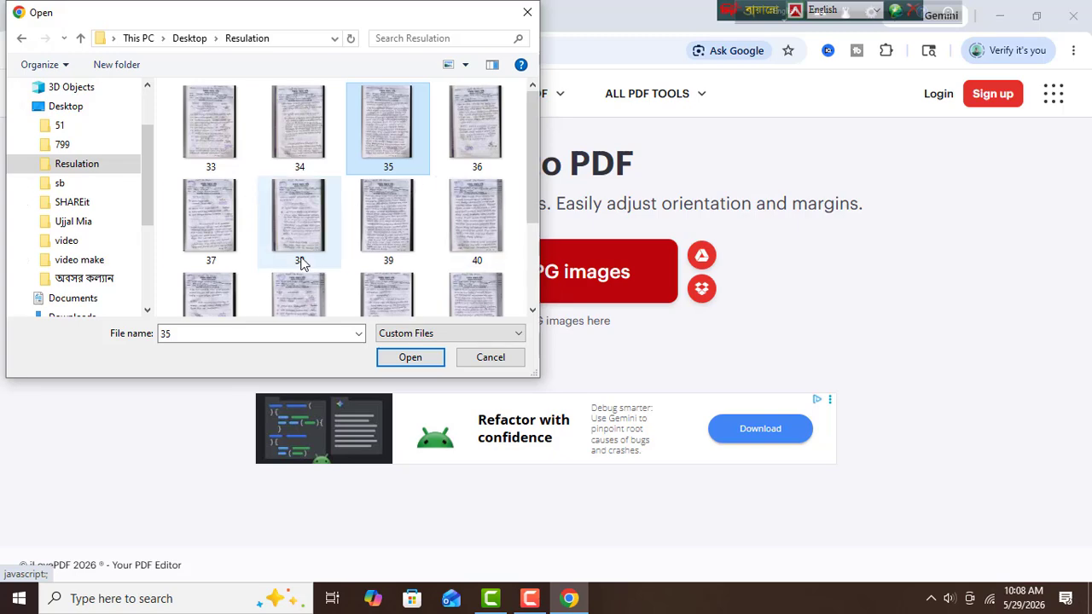
scroll(536, 273, "down", 3)
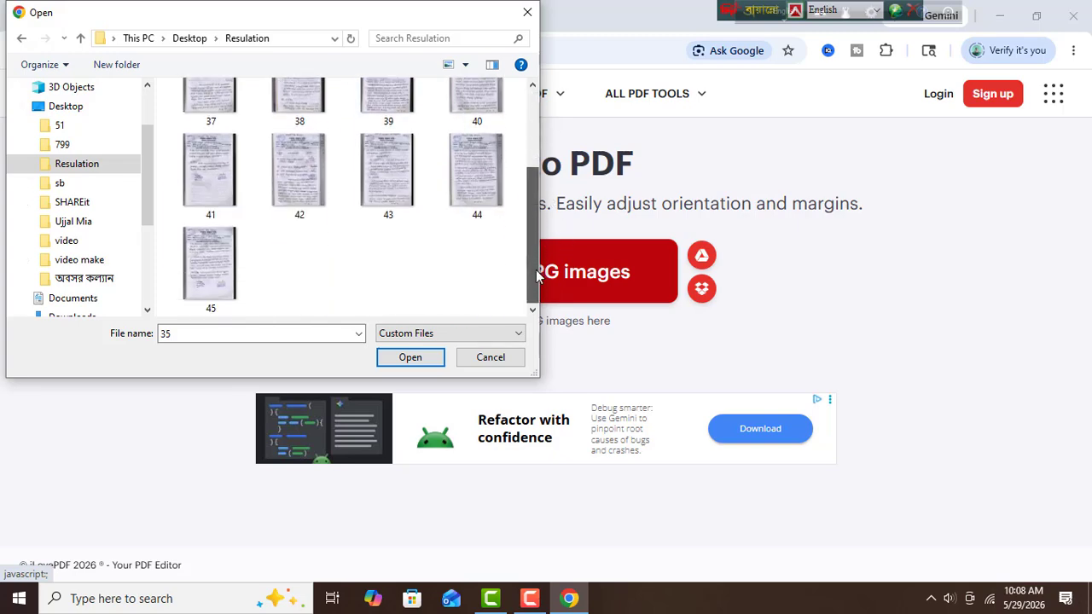
scroll(536, 269, "up", 2)
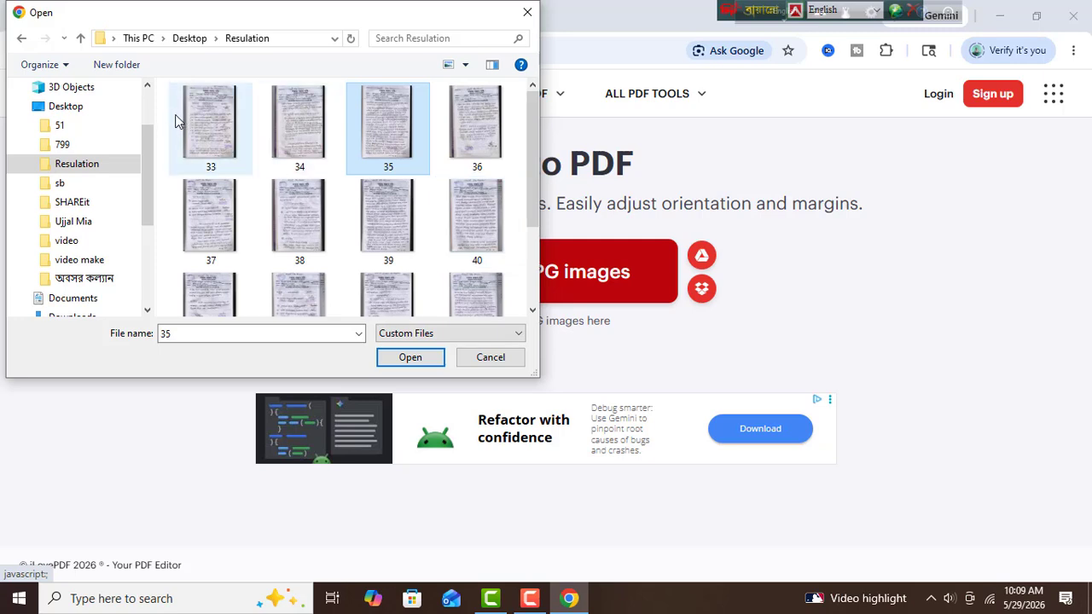
left_click_drag(164, 113, 283, 156)
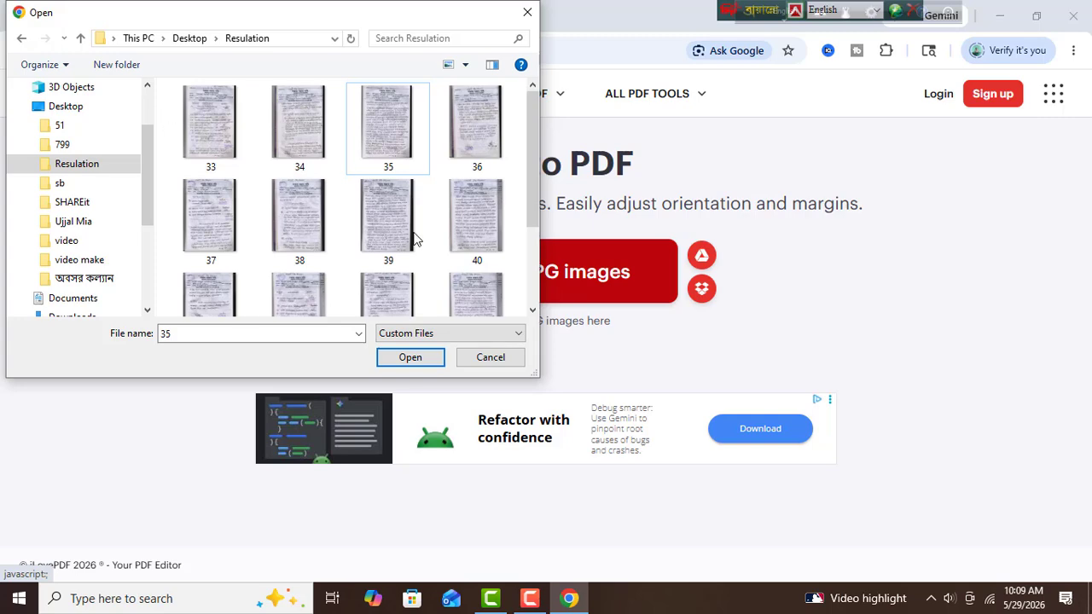
left_click_drag(173, 117, 509, 363)
left_click(500, 357)
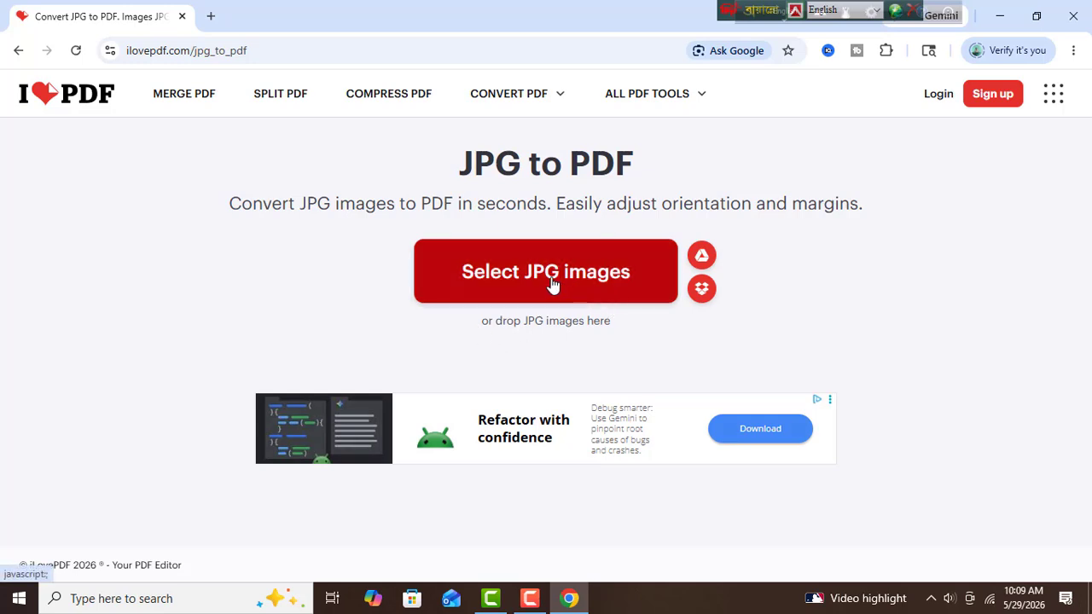
Upload 35.jpg from the Resulation folder on the Desktop to the JPG to PDF converter
left_click(515, 272)
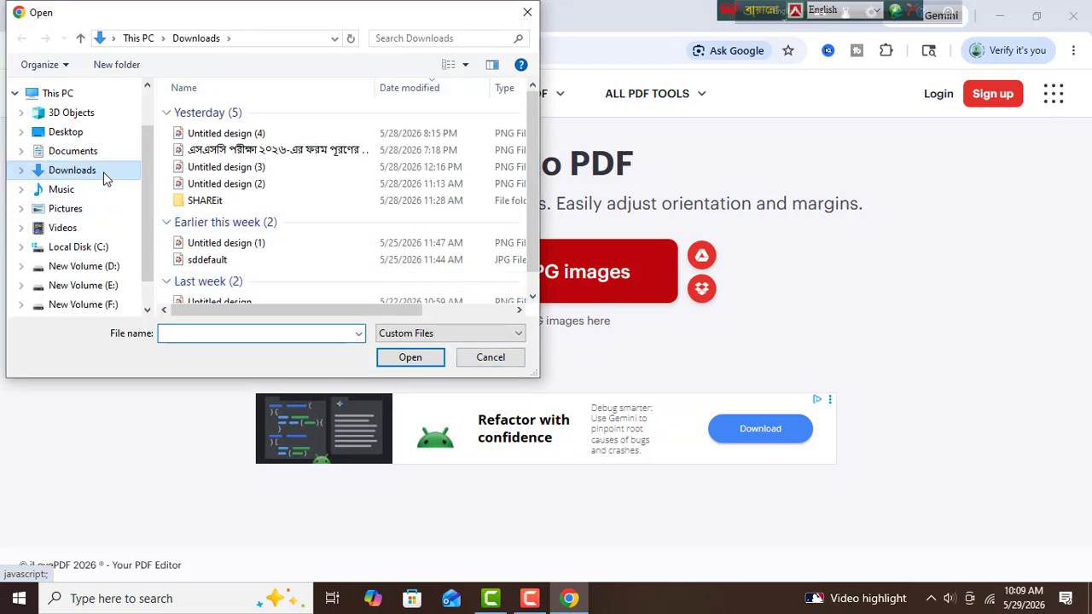
left_click(71, 131)
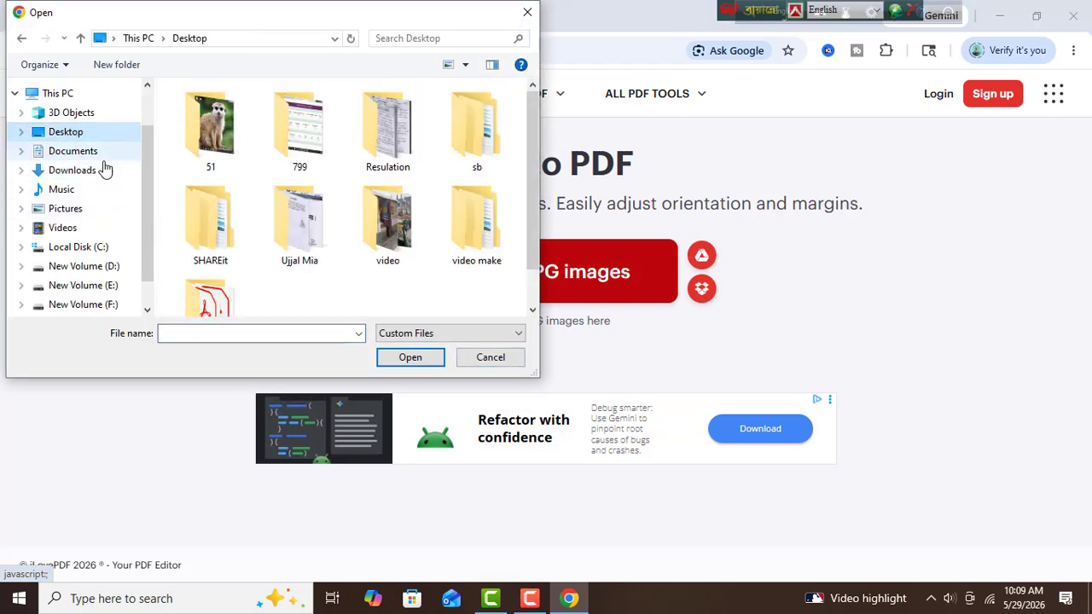
left_click(376, 122)
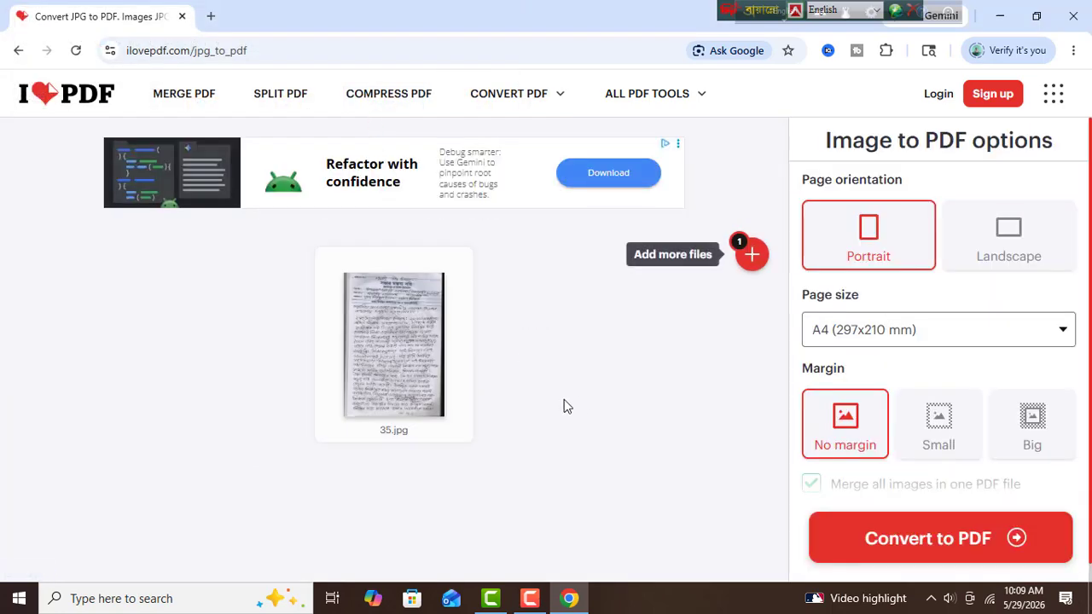
Add 34.jpg from the Resulation folder to the images for conversion
mouse_move(416, 434)
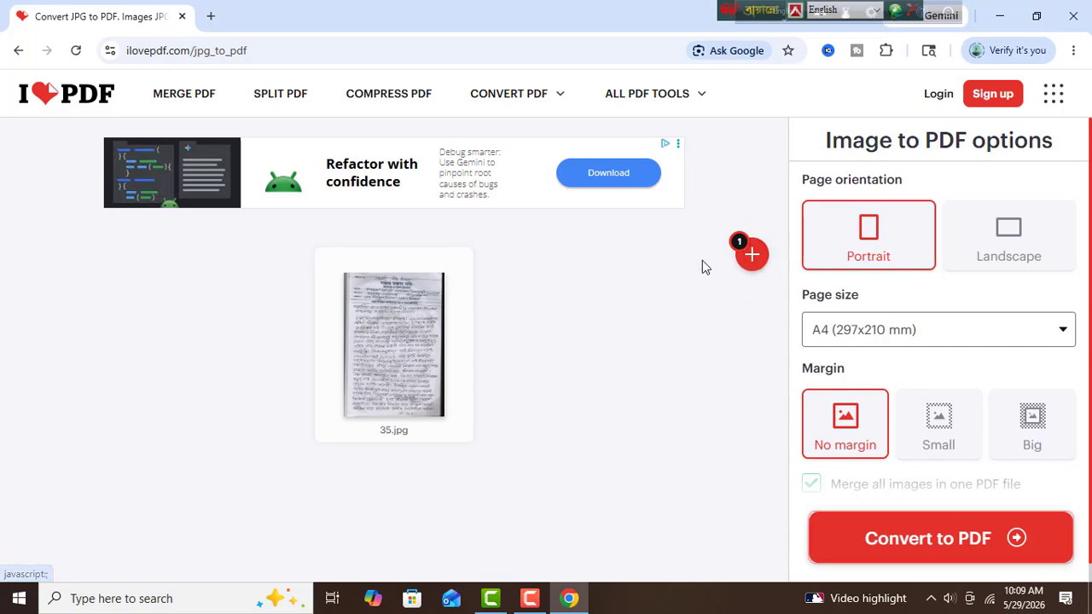
mouse_move(755, 258)
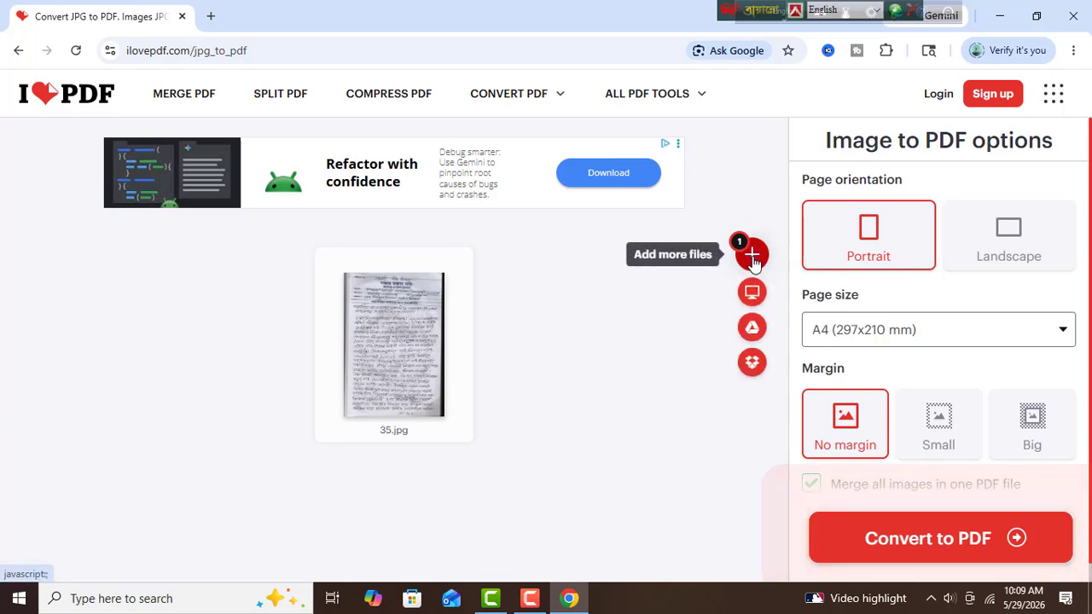
left_click(751, 256)
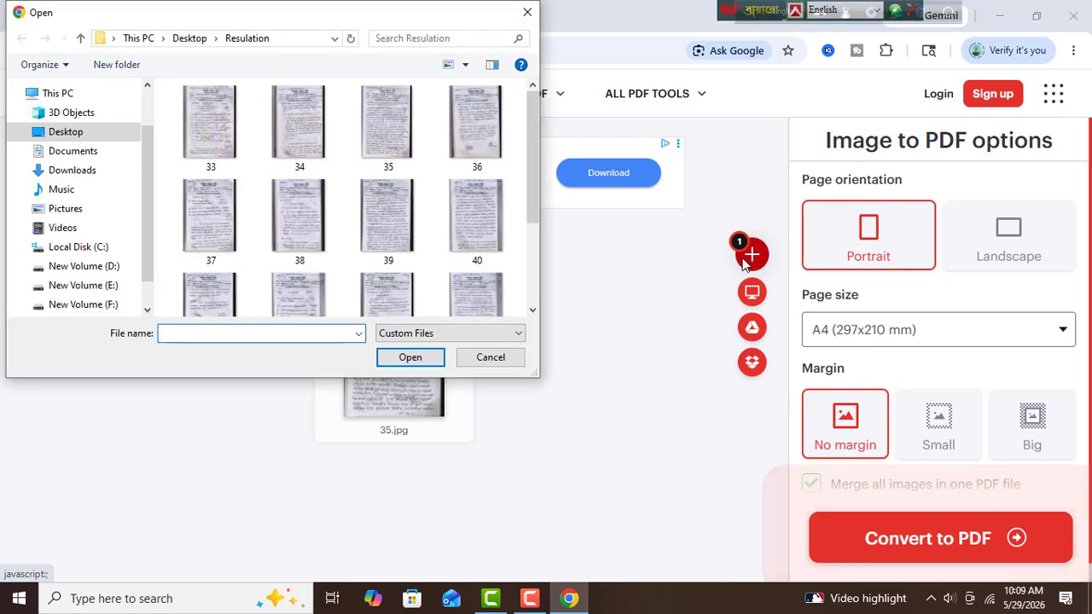
left_click(300, 145)
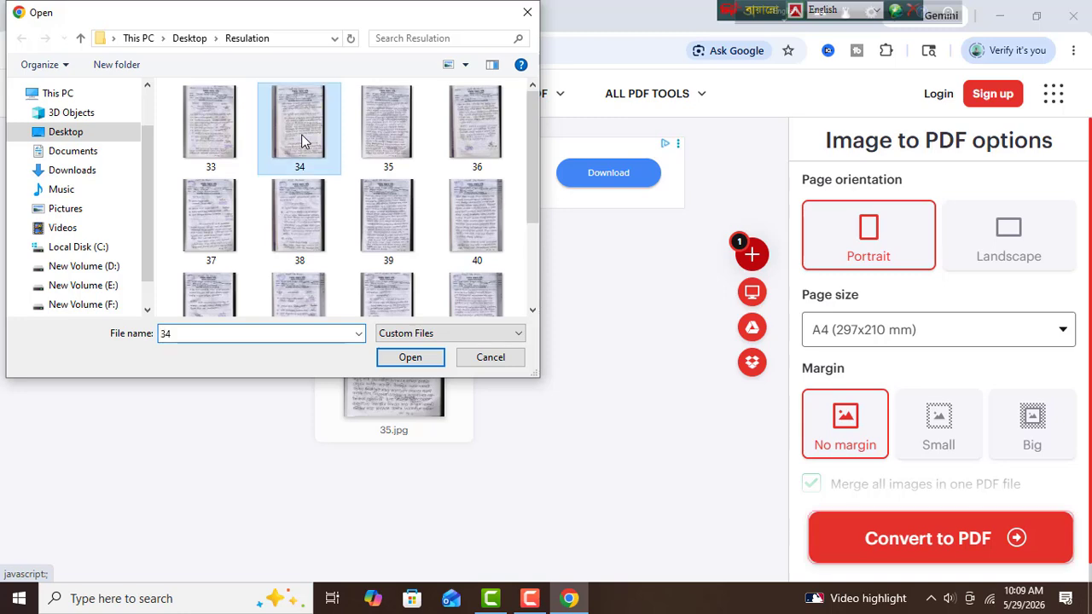
double_click(299, 145)
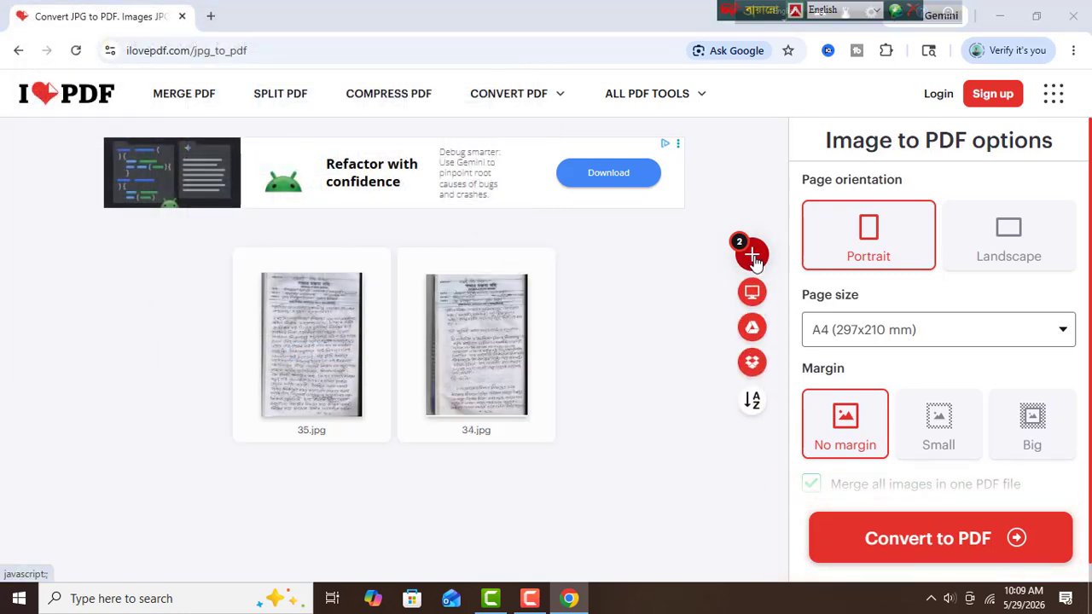
Add 35.jpg a second time and 36.jpg from the Resulation folder to the conversion list
left_click(739, 264)
left_click(399, 137)
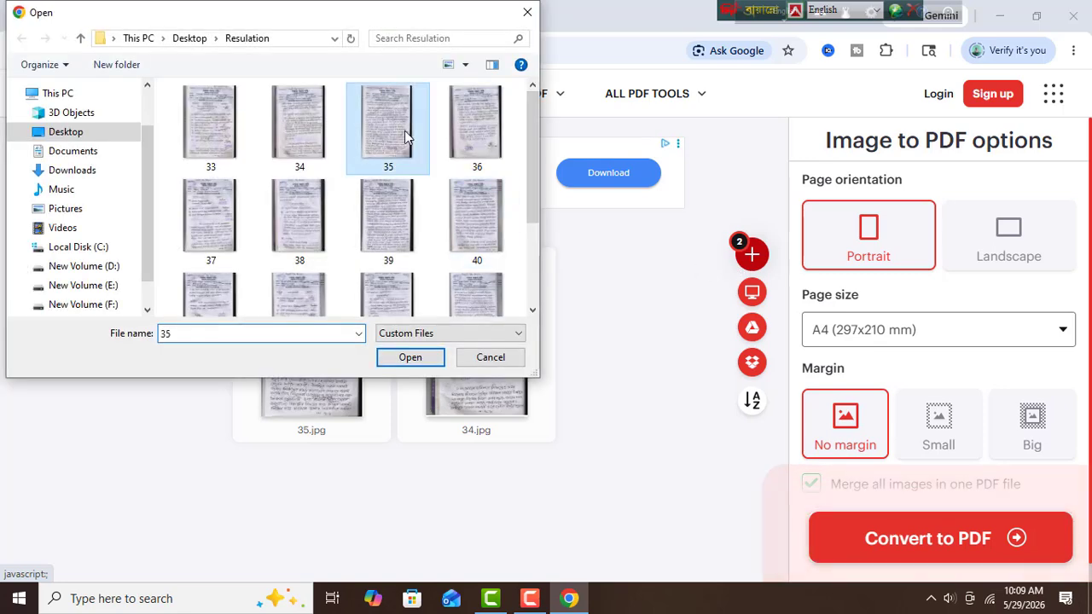
double_click(400, 136)
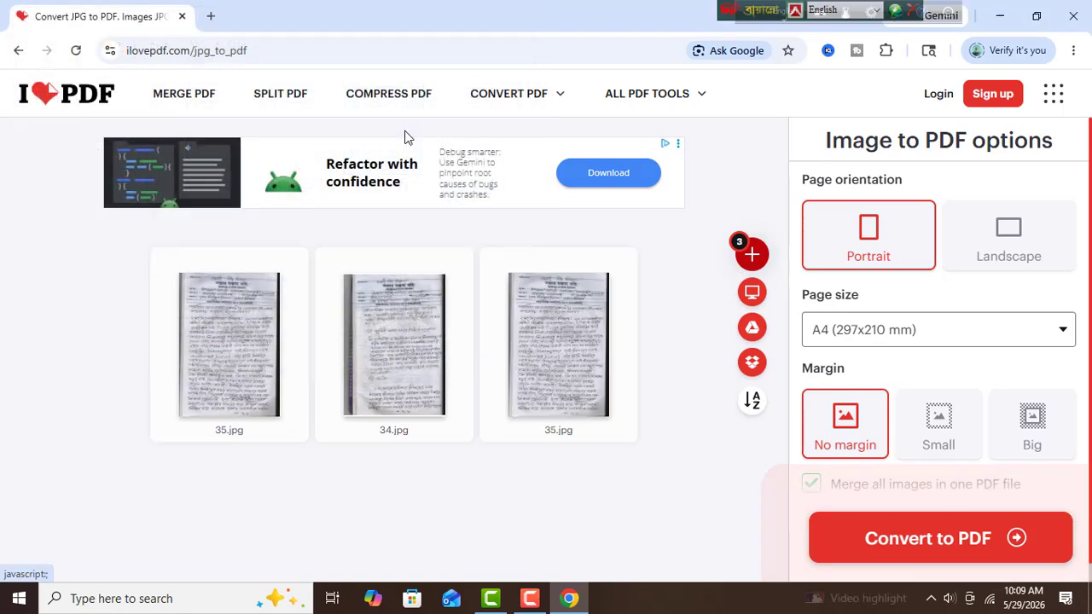
left_click(751, 256)
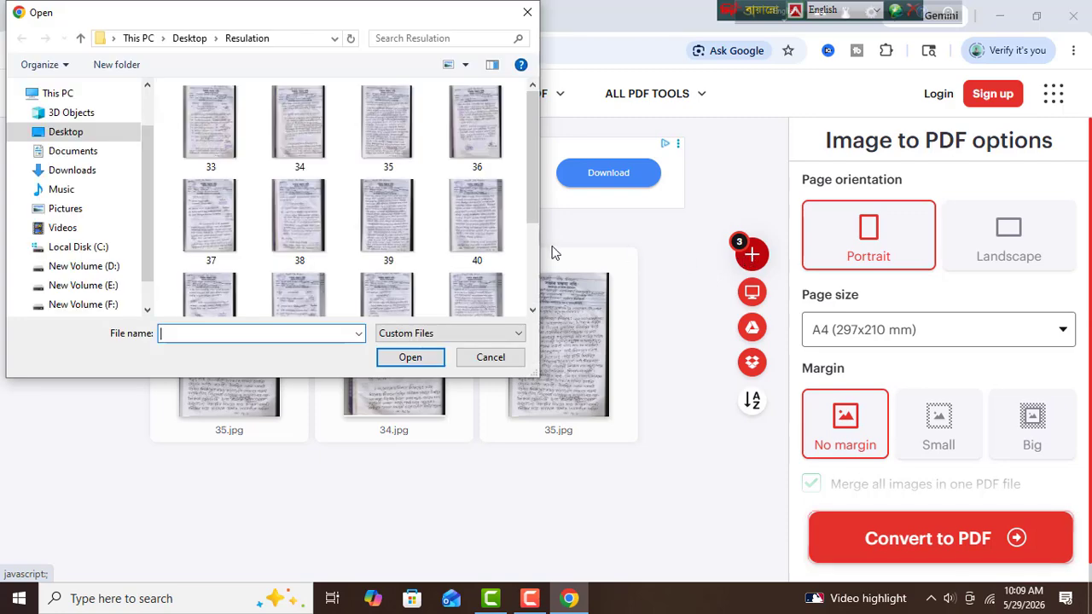
left_click(480, 136)
double_click(480, 137)
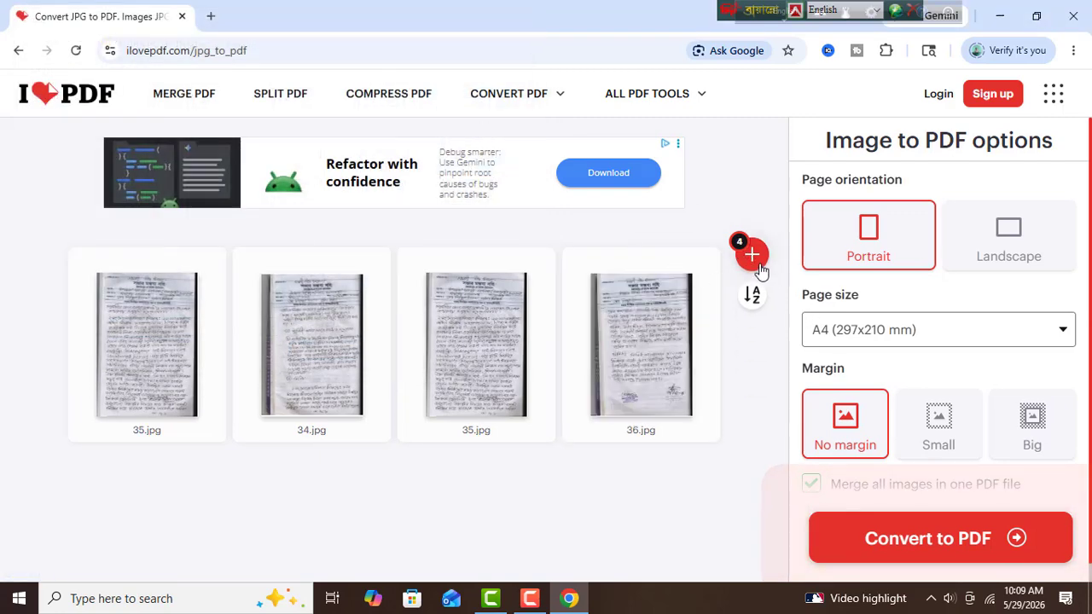
Add images 37 and 38 from the Resulation folder to the conversion list
left_click(752, 256)
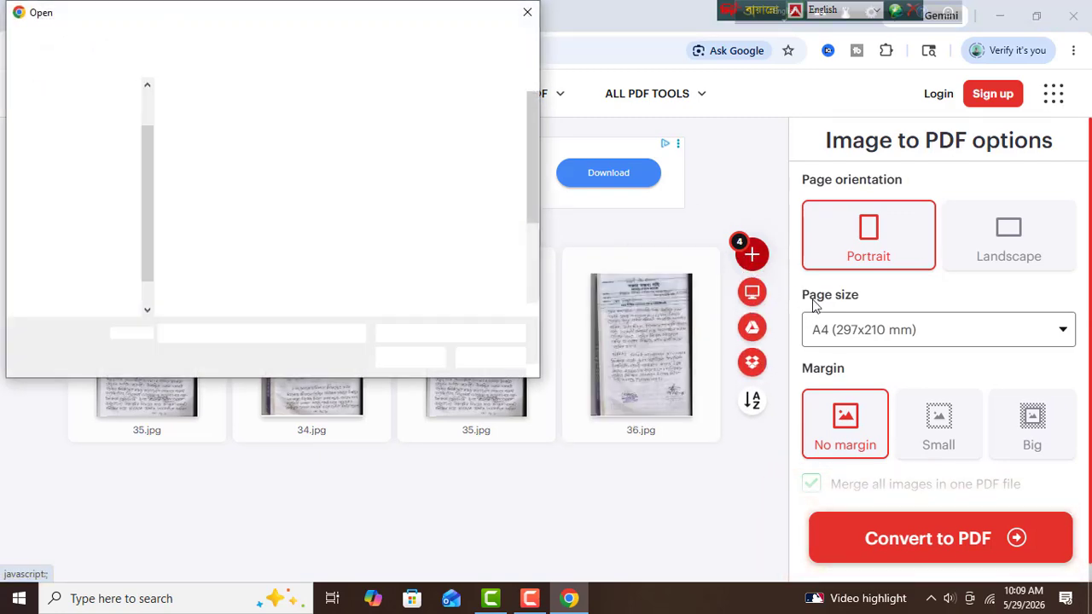
left_click(215, 226)
double_click(215, 226)
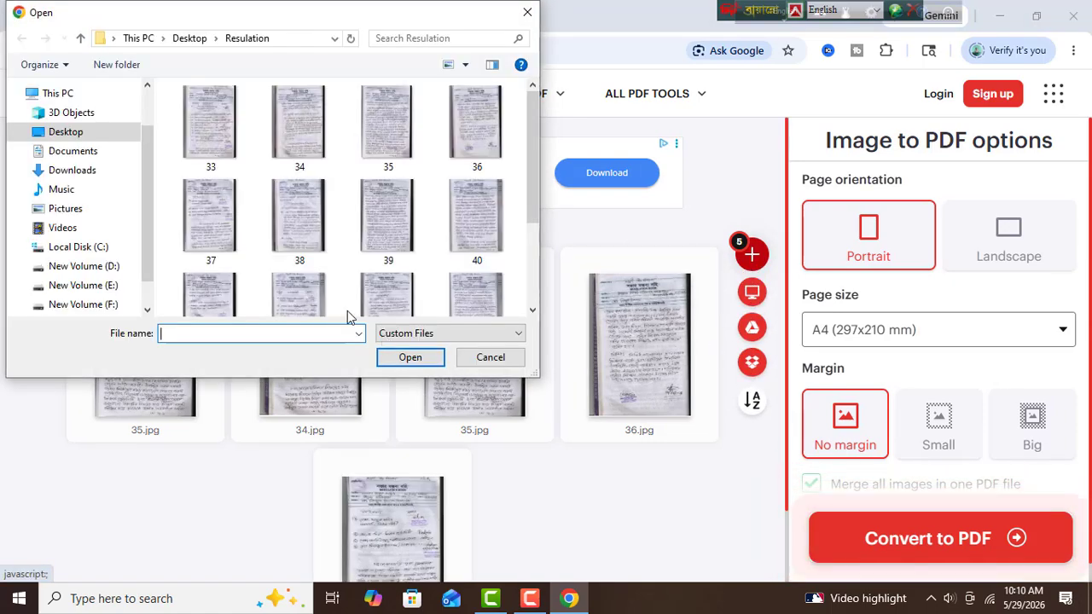
left_click(299, 220)
double_click(299, 220)
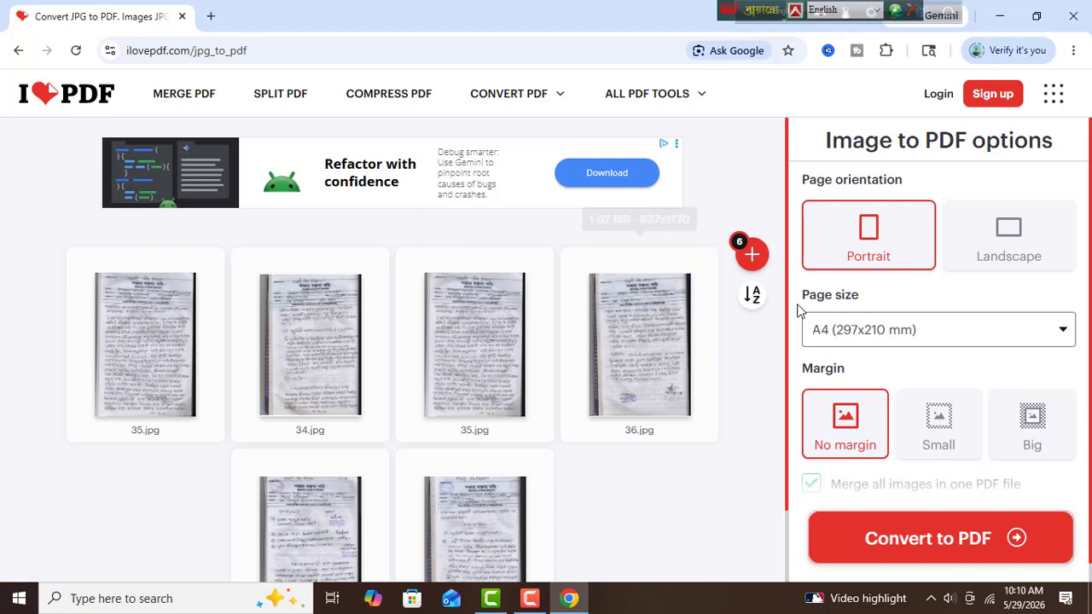
Add images 39 and 40 from the Resulation folder to the conversion list
left_click(752, 255)
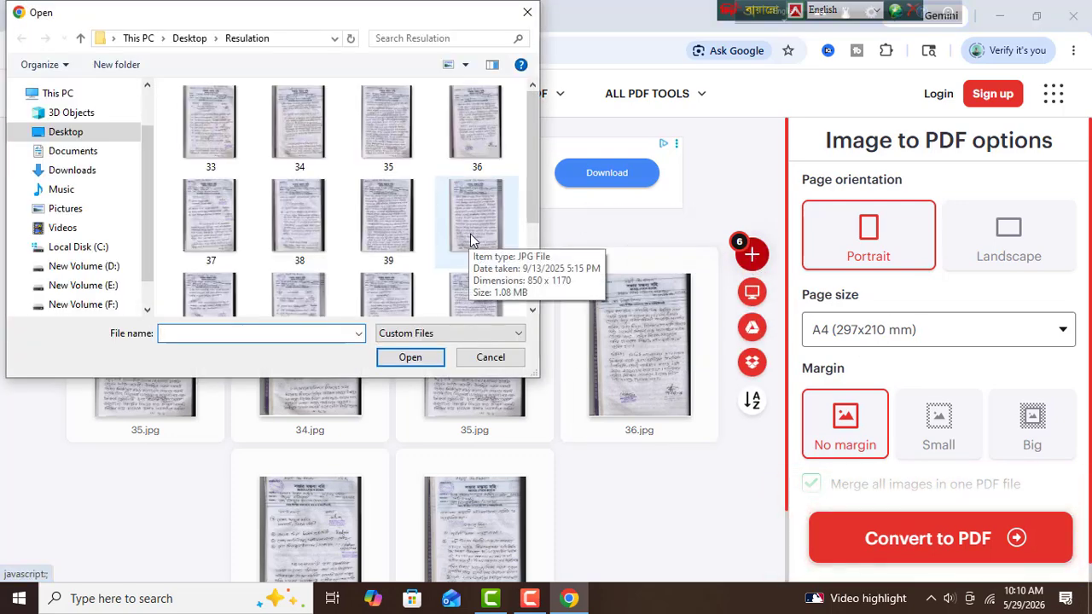
double_click(396, 224)
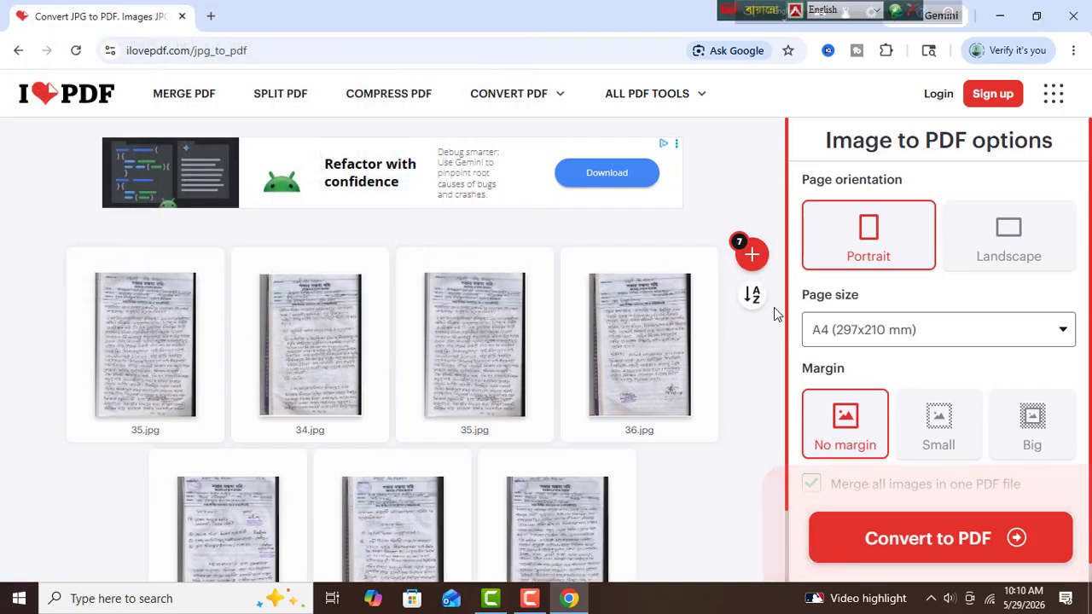
mouse_move(752, 255)
left_click(752, 292)
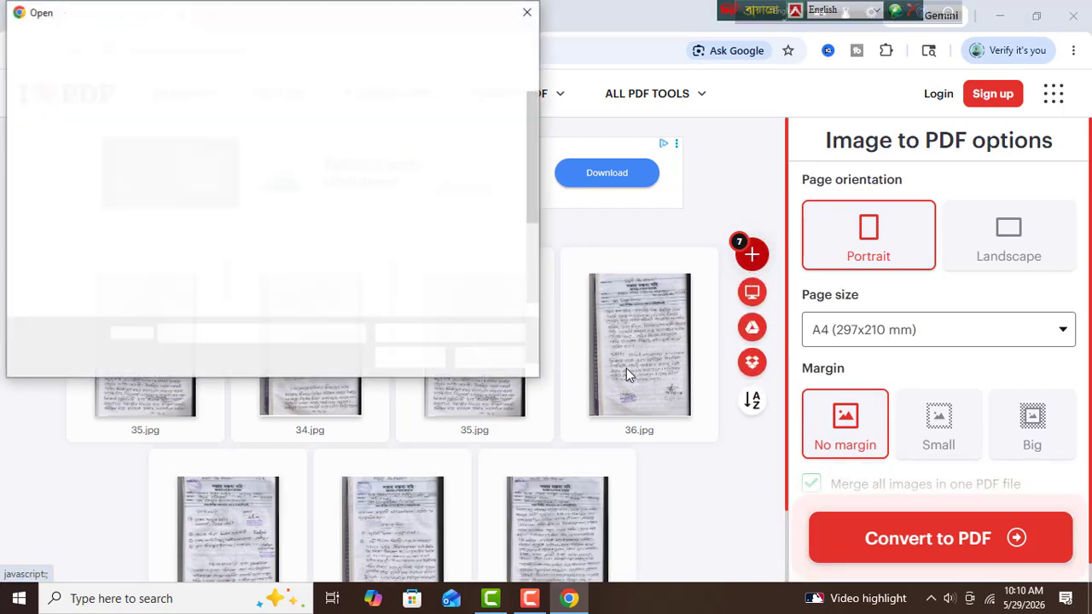
double_click(481, 236)
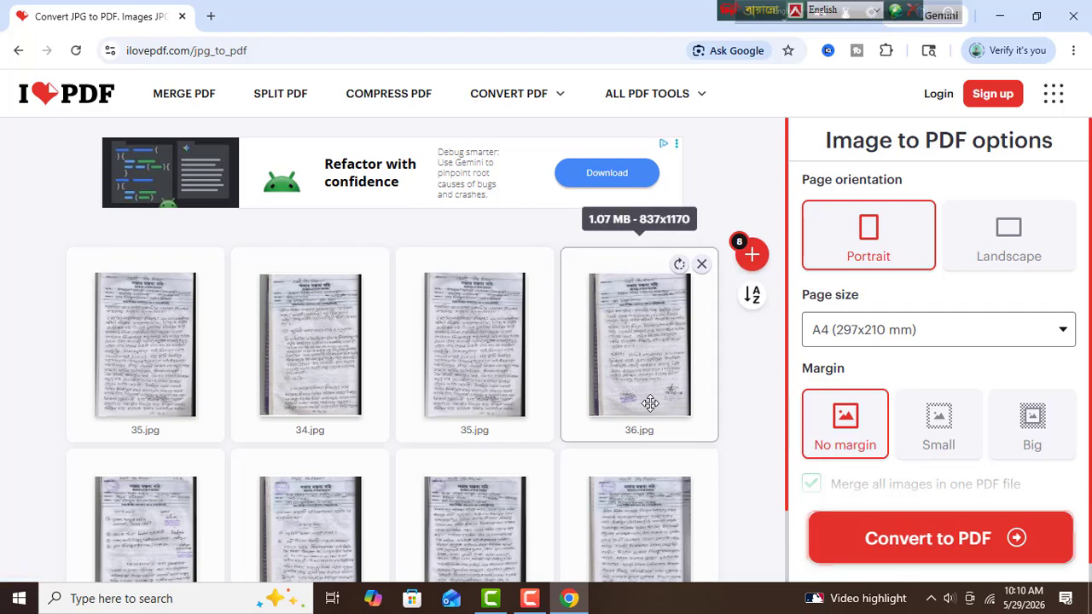
left_click(752, 261)
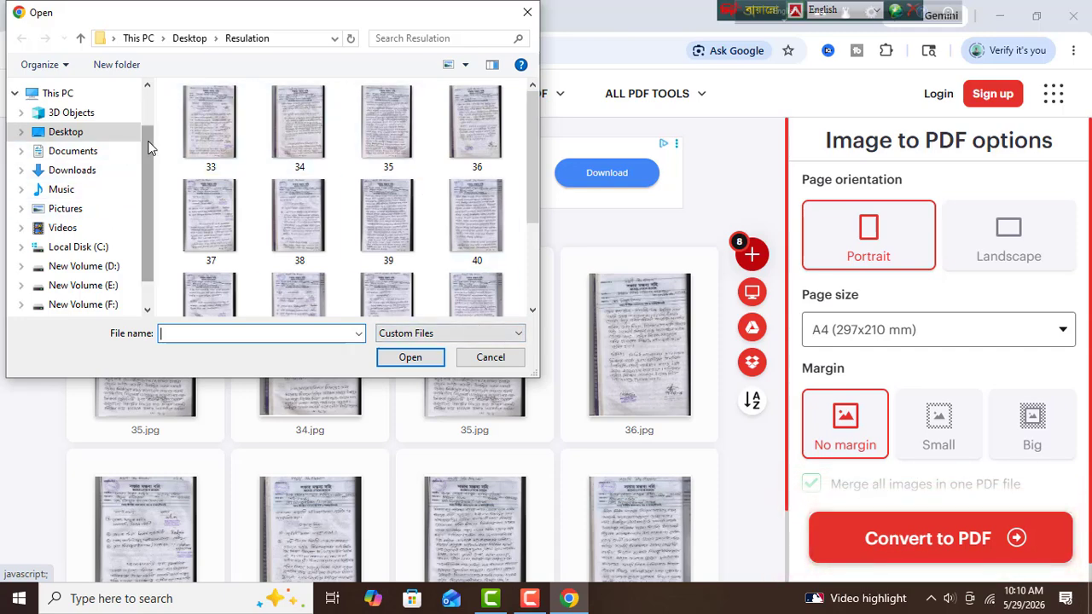
left_click(209, 131)
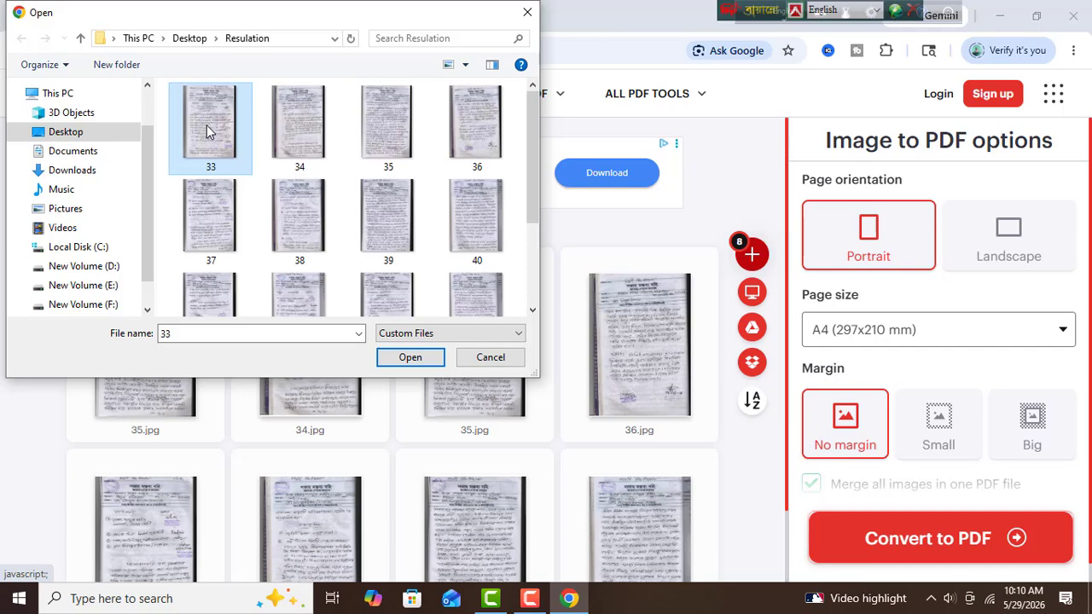
key("ctrl+a")
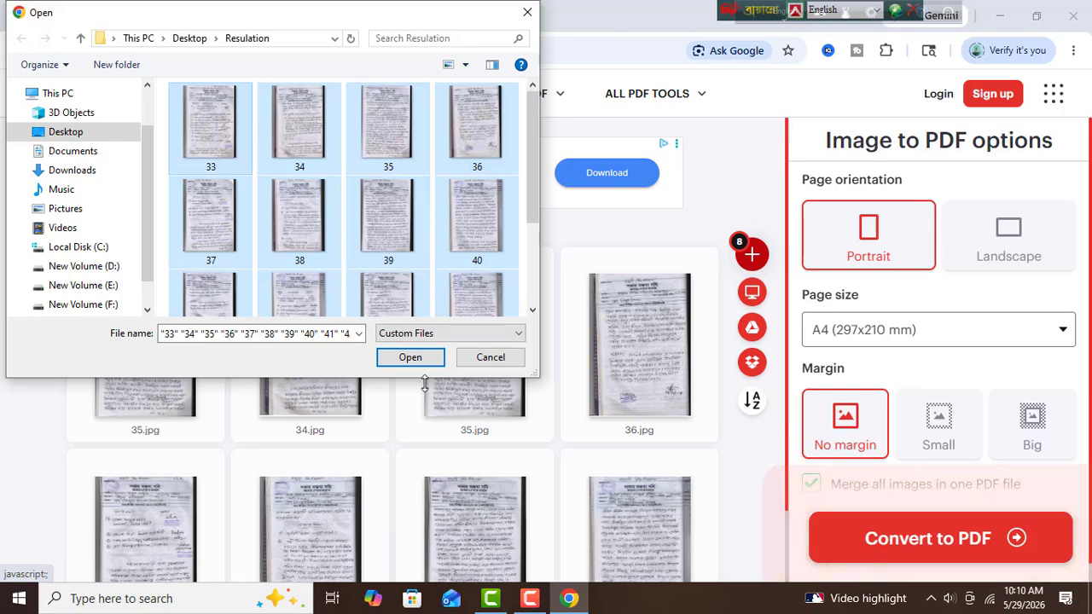
left_click(492, 359)
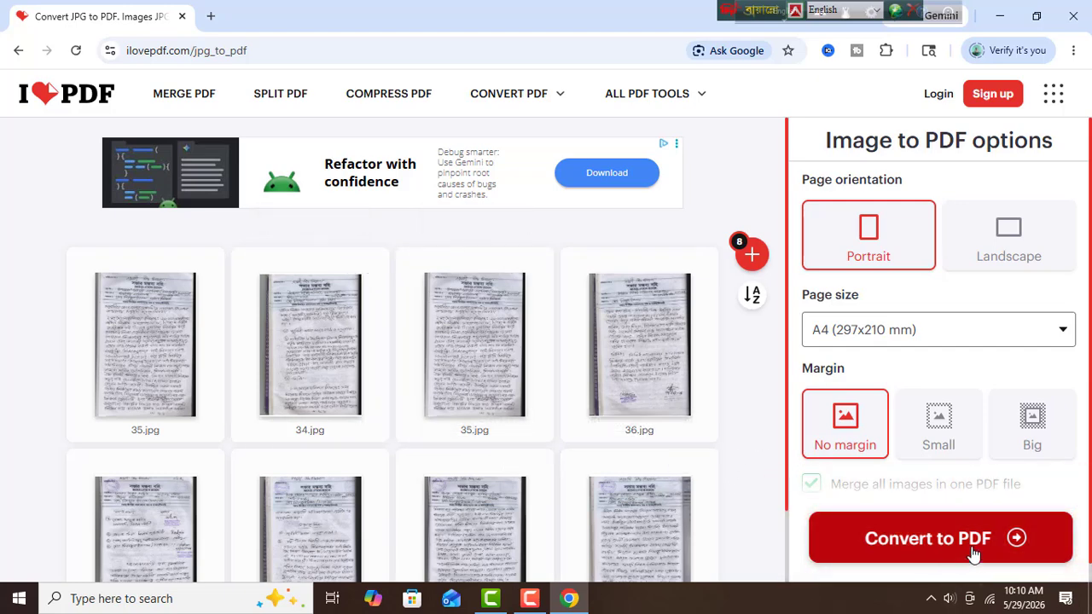
Convert all the added images into one merged PDF file
left_click(922, 537)
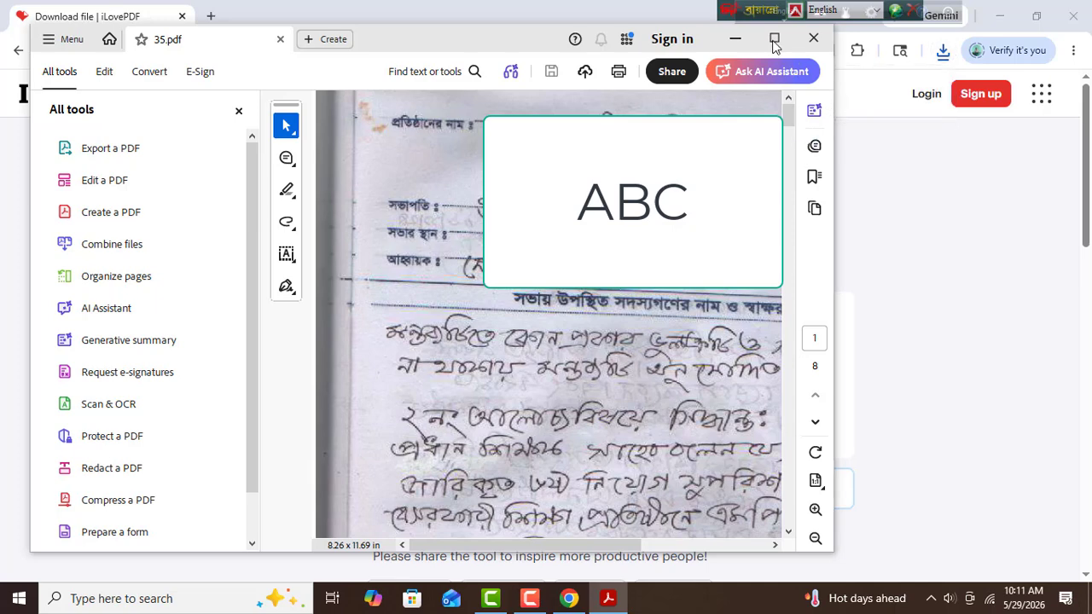
Switch to File Explorer, open the converted 35.pdf from the Downloads folder to check it, and close the document
left_click(1003, 15)
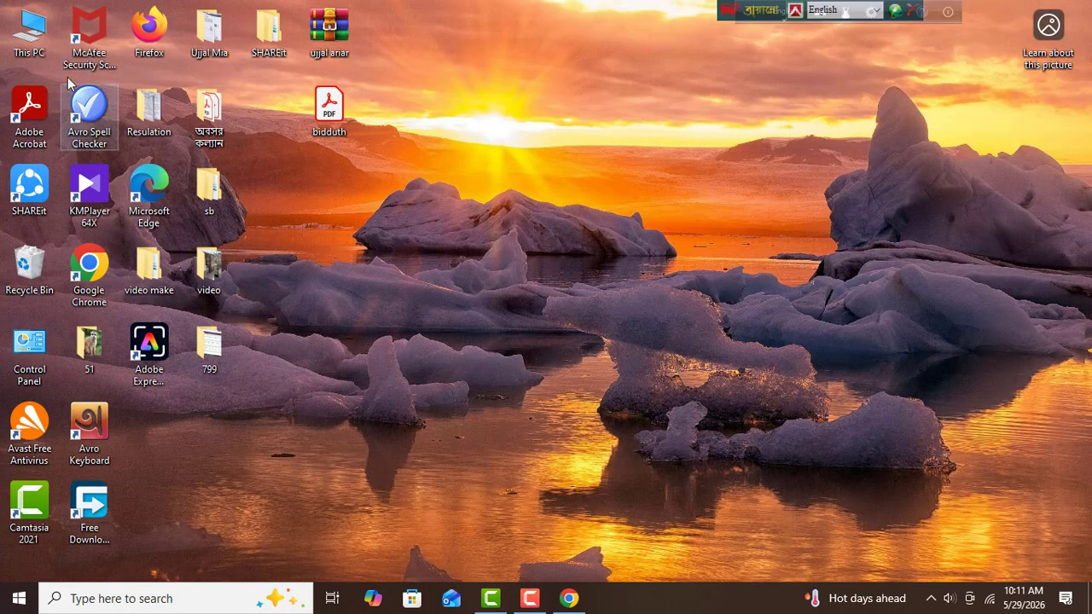
double_click(33, 32)
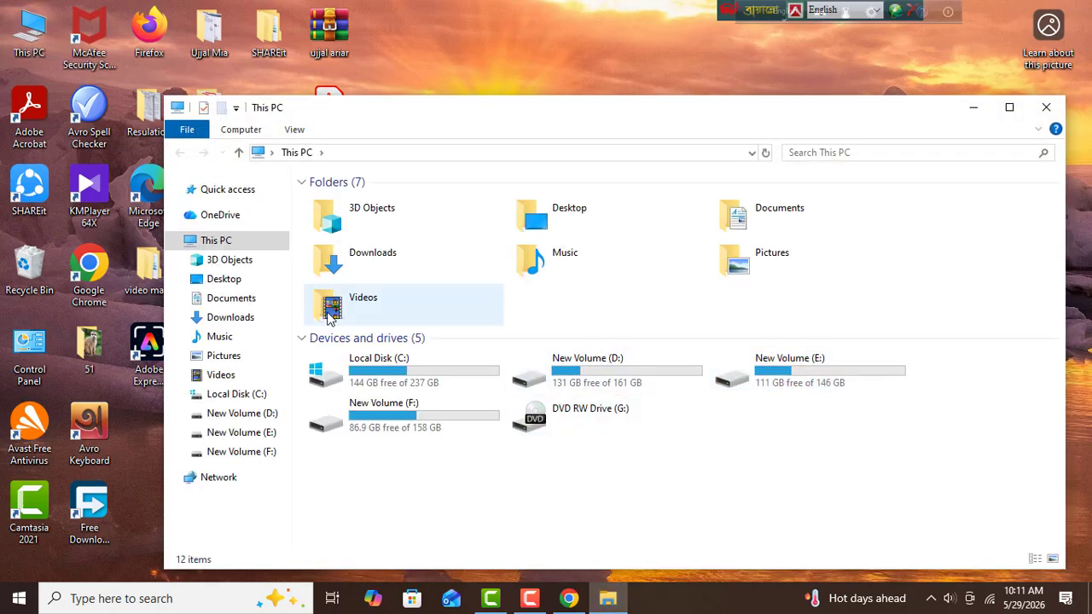
left_click(231, 319)
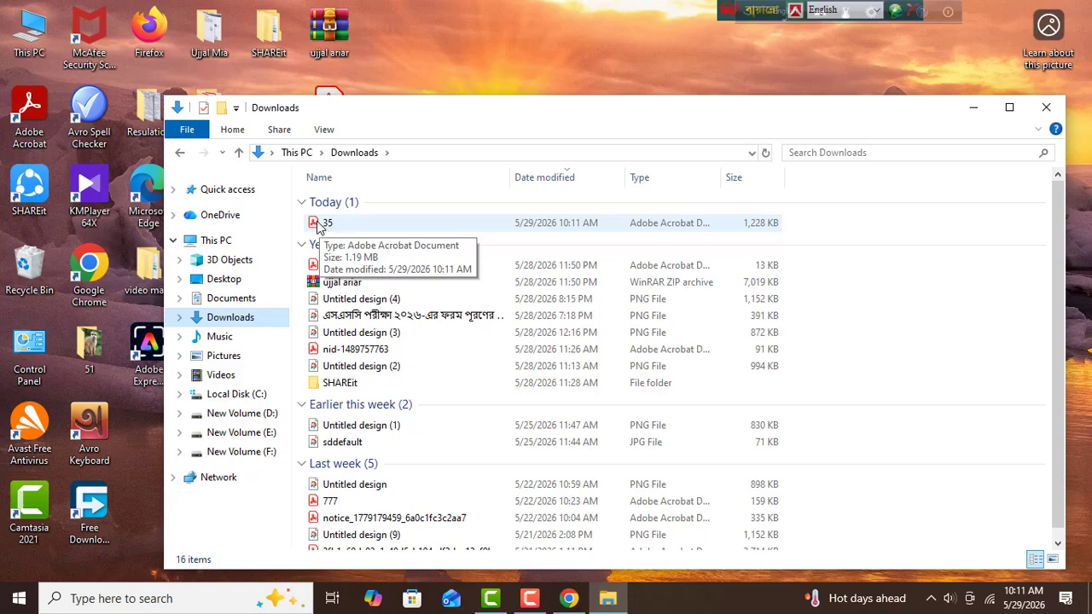
double_click(317, 224)
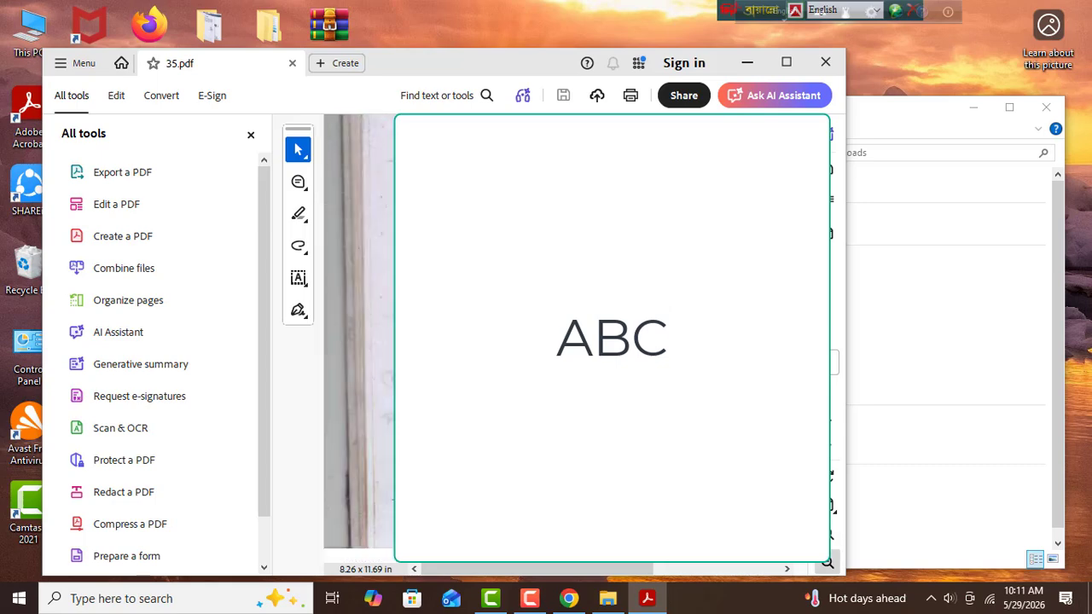
left_click(825, 62)
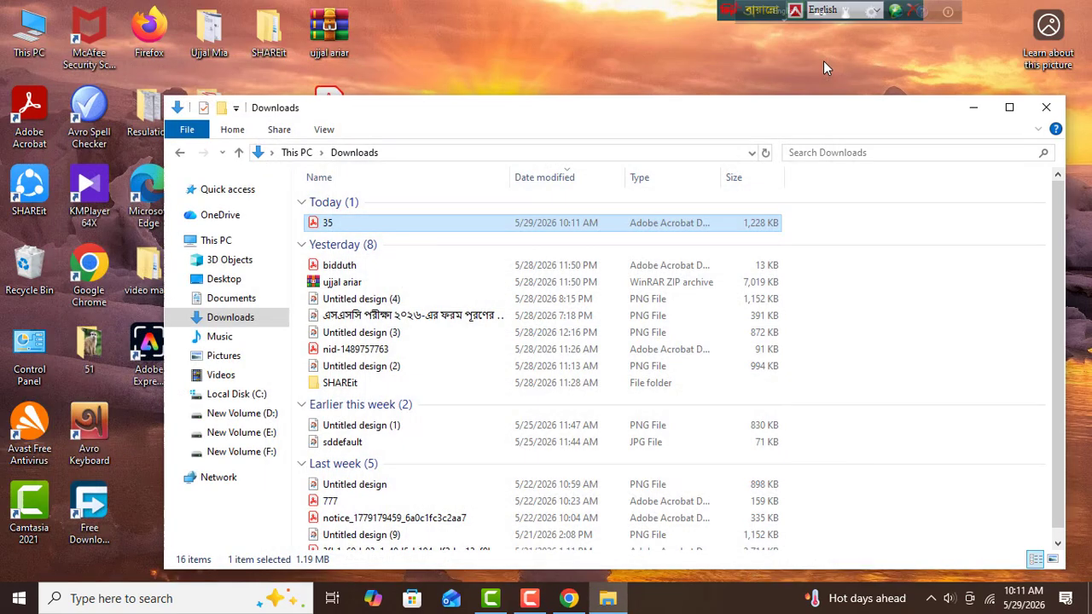